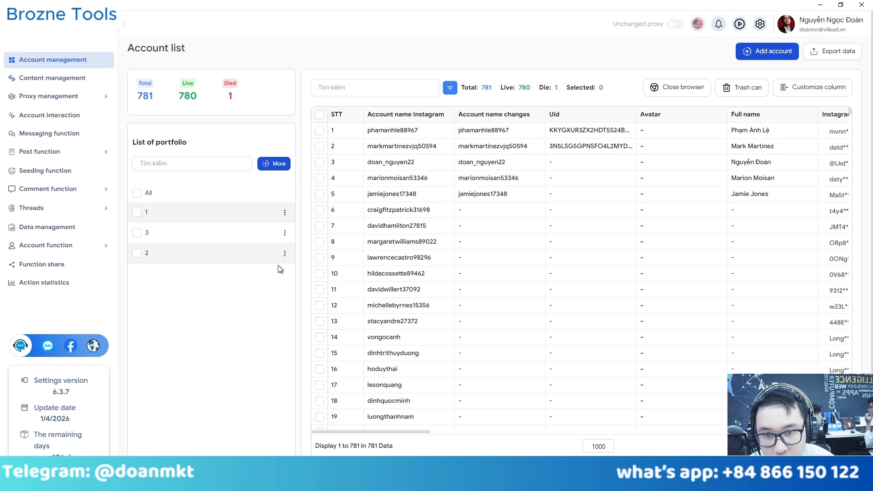
# Tick portfolio 1 in the List of portfolio panel to show only its 4 accounts.
pyautogui.click(136, 213)
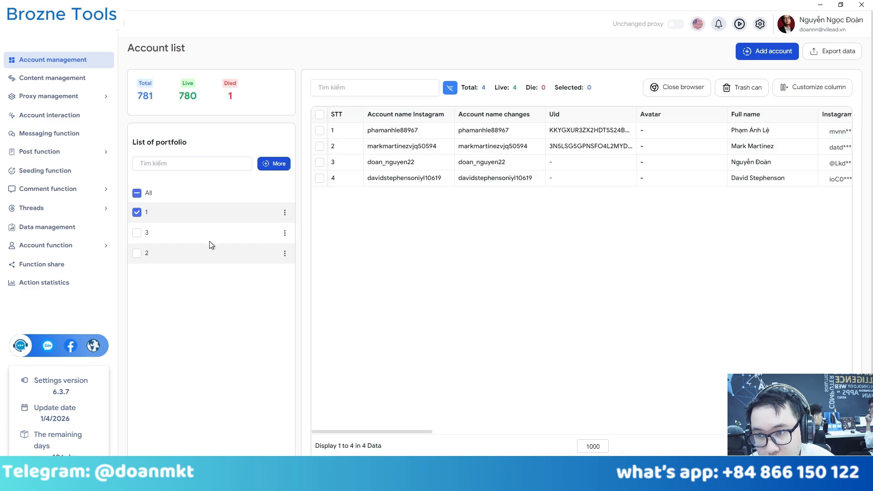
# Add portfolio 2, select accounts 1–5 and log them into Threads via Login Threads.
pyautogui.click(137, 254)
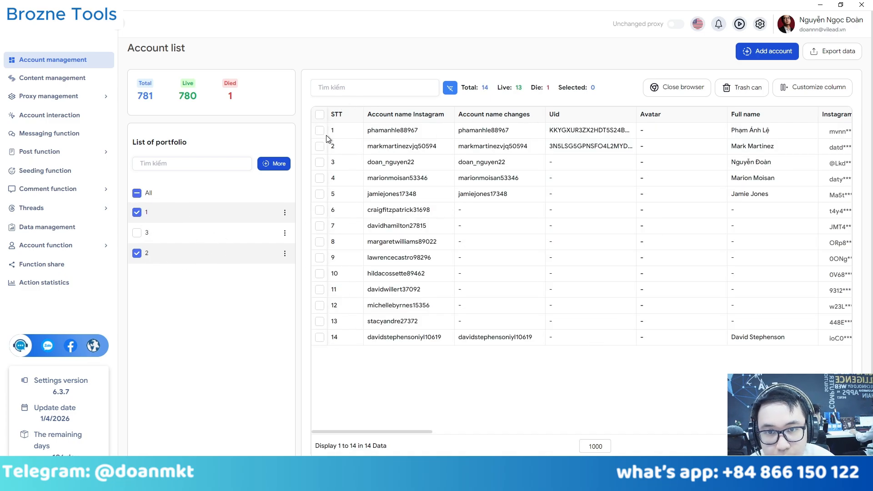
pyautogui.moveTo(318, 132); pyautogui.dragTo(321, 201)
pyautogui.rightClick(485, 135)
pyautogui.moveTo(494, 194)
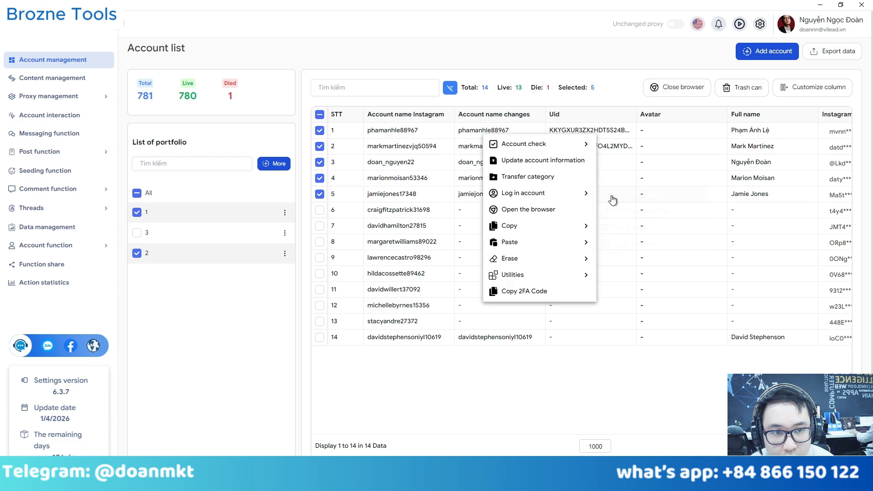
pyautogui.moveTo(580, 195)
pyautogui.click(629, 246)
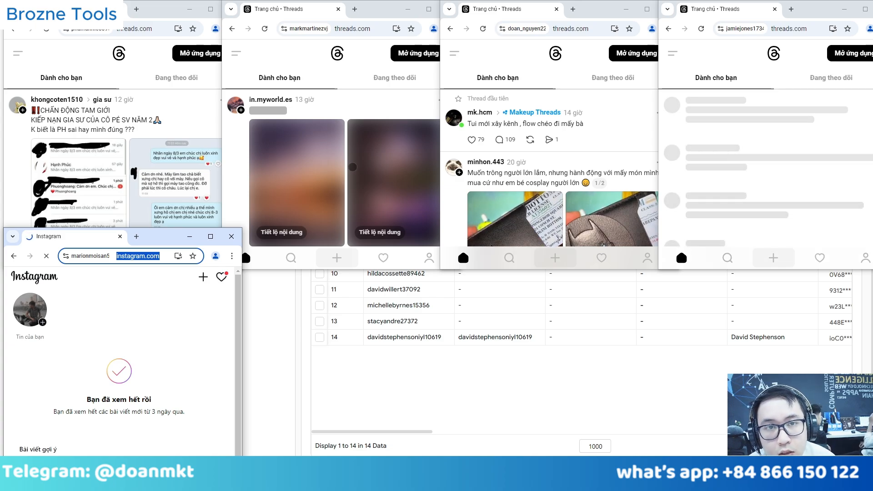
# Copy the Auto Warmup post link from the Threads profile, then close all account browsers.
pyautogui.doubleClick(592, 4)
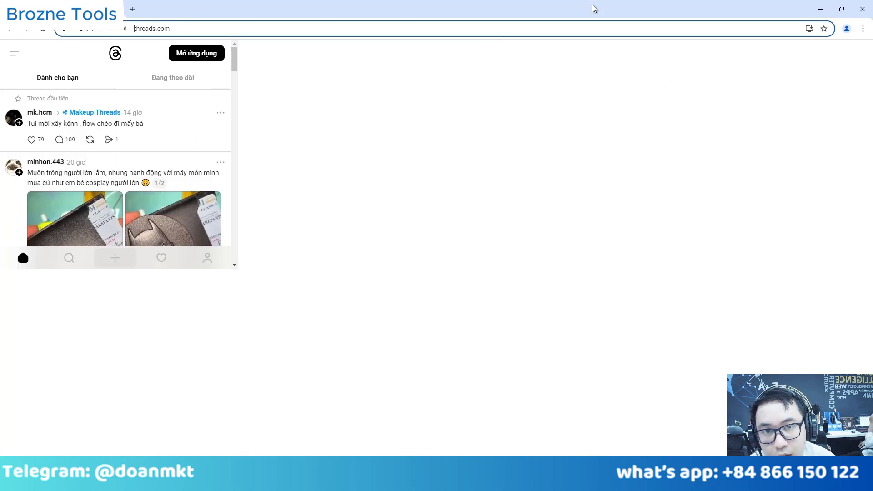
pyautogui.scroll(-20, 528, 226)
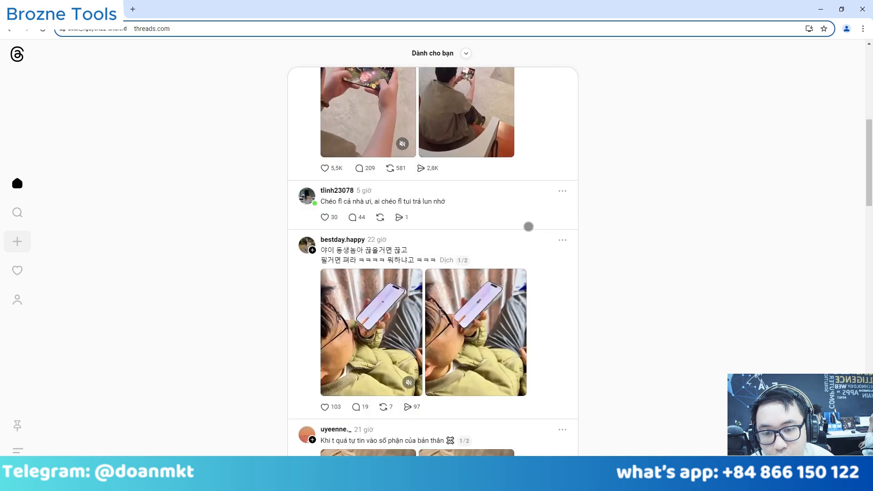
pyautogui.click(17, 300)
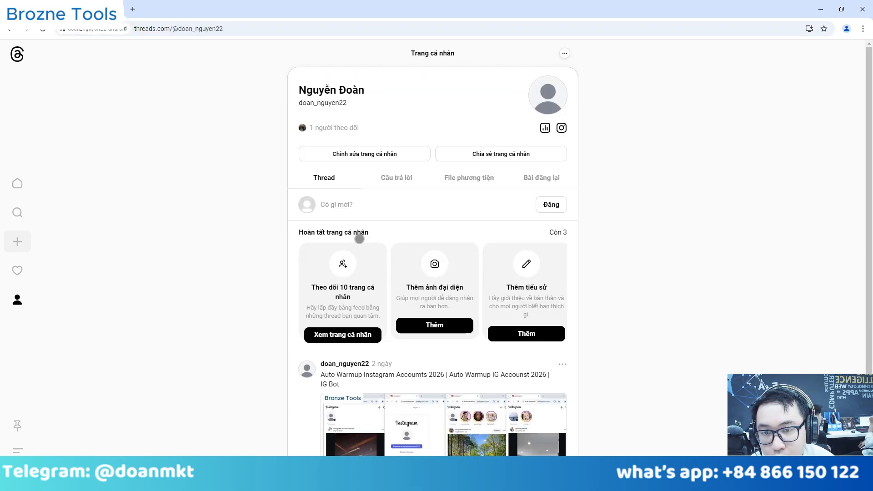
pyautogui.scroll(-2, 359, 239)
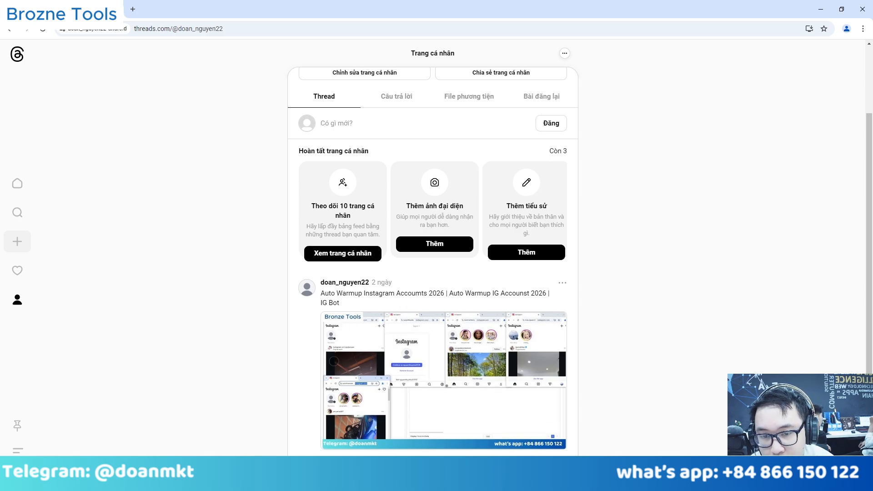
pyautogui.click(562, 283)
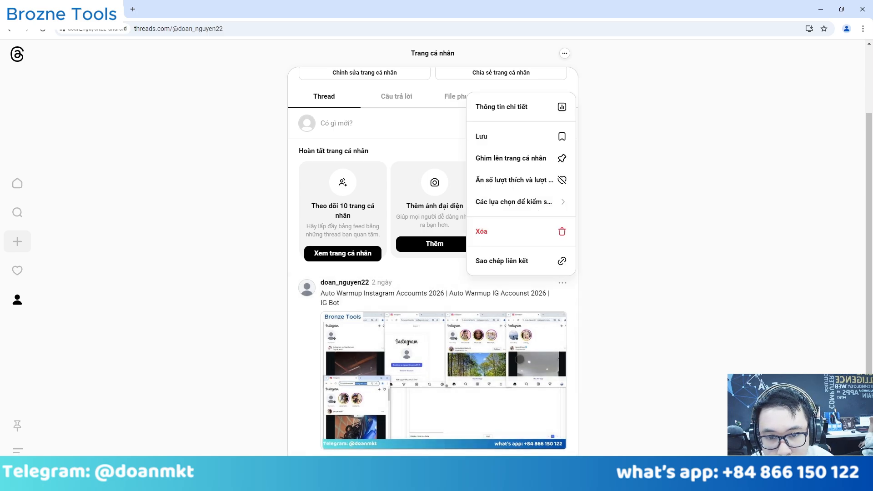
pyautogui.click(525, 260)
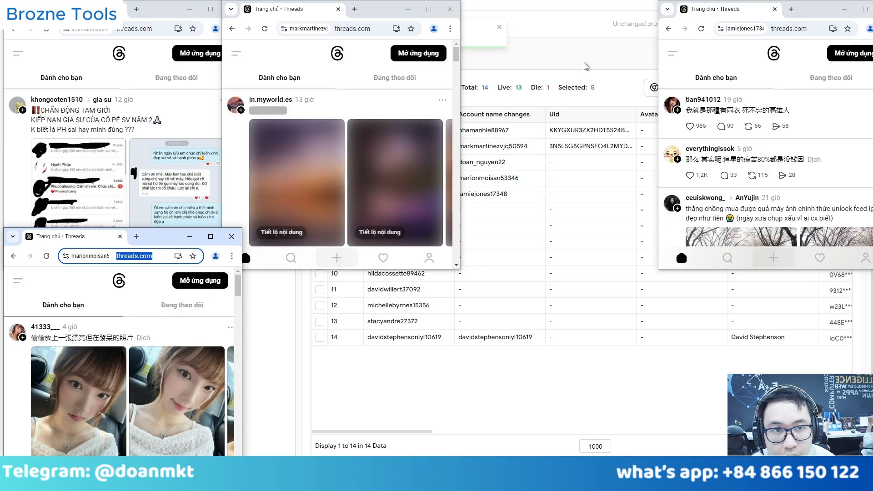
pyautogui.click(585, 65)
pyautogui.click(677, 87)
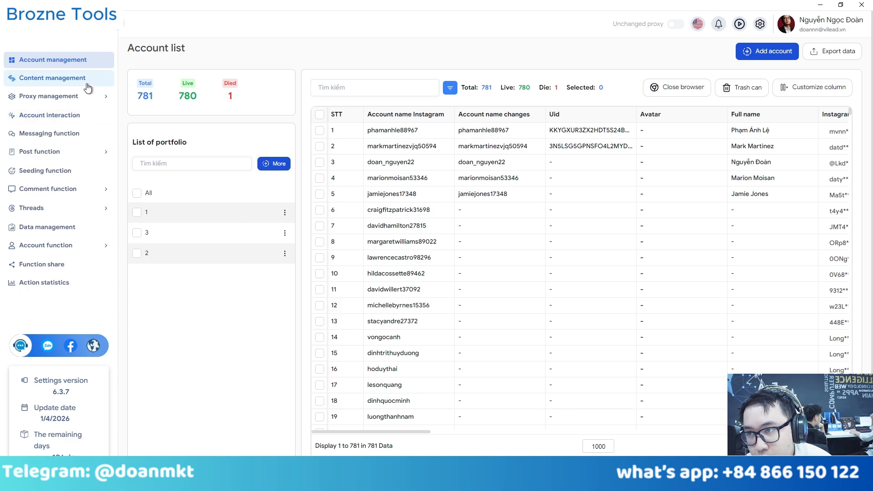
# Start a new article in Content management and set its category to 1.
pyautogui.click(56, 81)
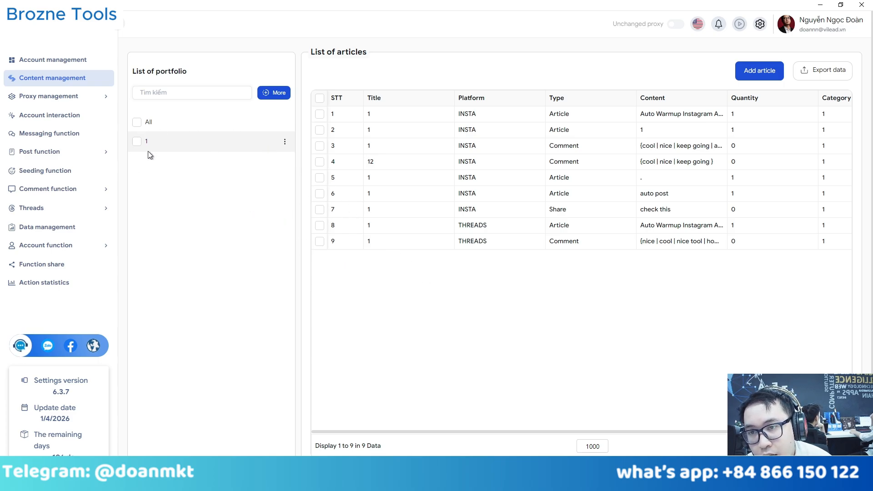
pyautogui.click(765, 72)
pyautogui.click(339, 82)
pyautogui.click(292, 114)
# Set the new article's platform to Threads, browse its type options, then discard the form.
pyautogui.click(295, 130)
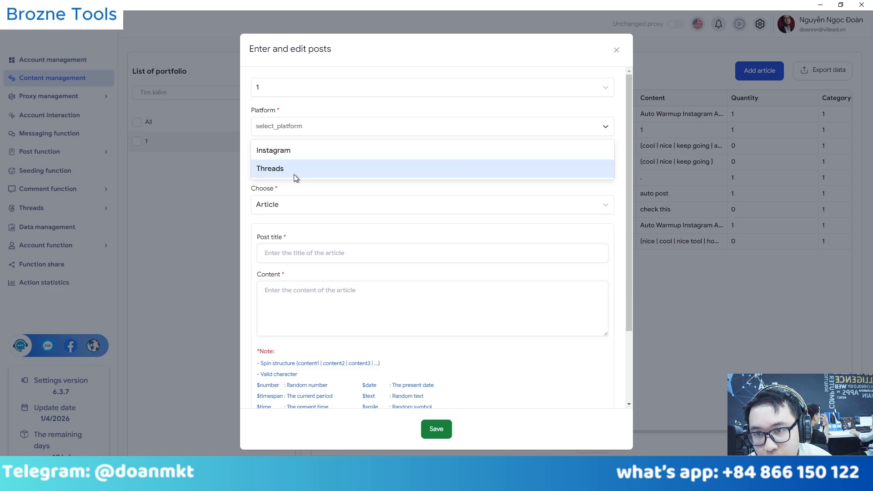
pyautogui.click(297, 170)
pyautogui.click(291, 205)
pyautogui.click(295, 172)
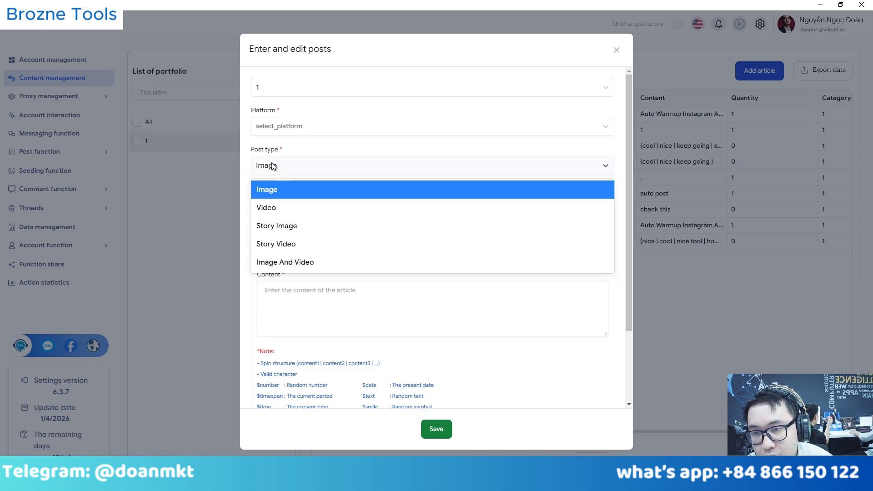
pyautogui.click(272, 189)
pyautogui.click(270, 202)
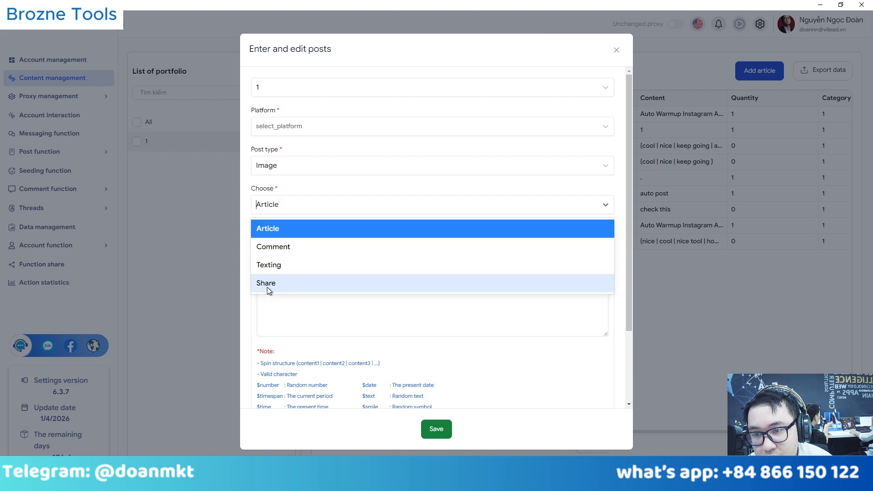
pyautogui.click(267, 300)
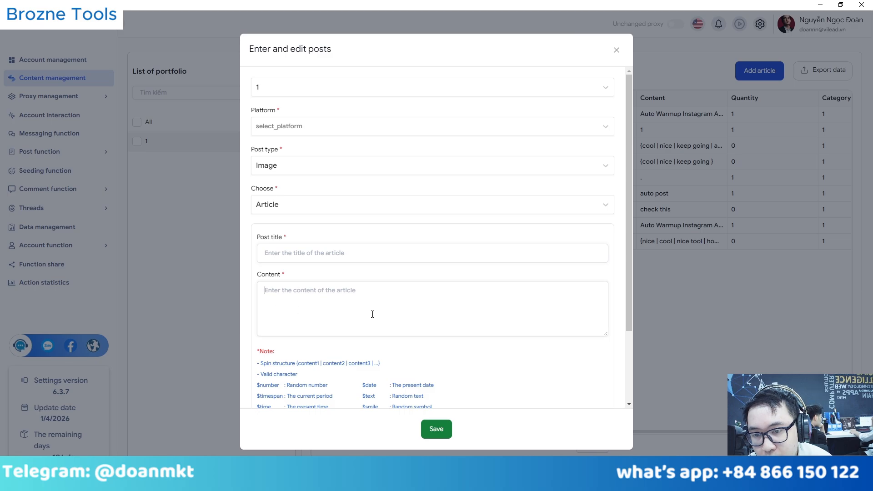
pyautogui.scroll(-2, 380, 298)
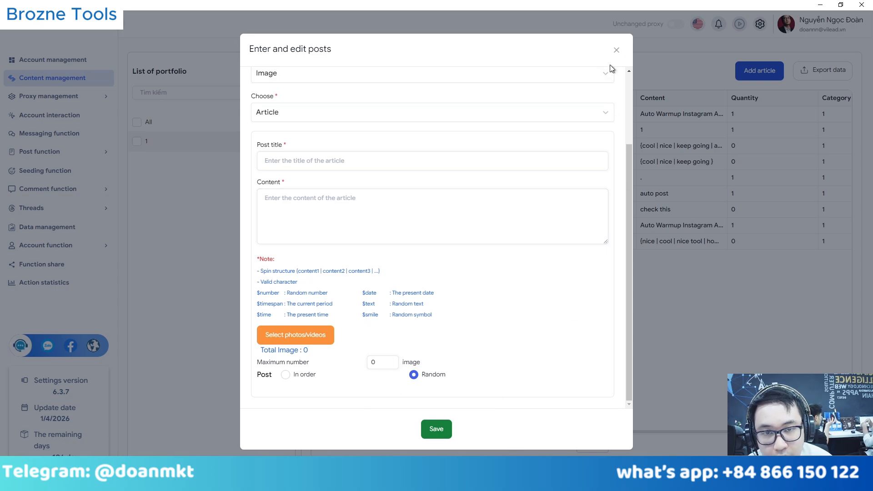
pyautogui.click(617, 50)
# Open row 9's Threads comment article for editing, review its spin text, and close it.
pyautogui.click(320, 241)
pyautogui.rightClick(389, 243)
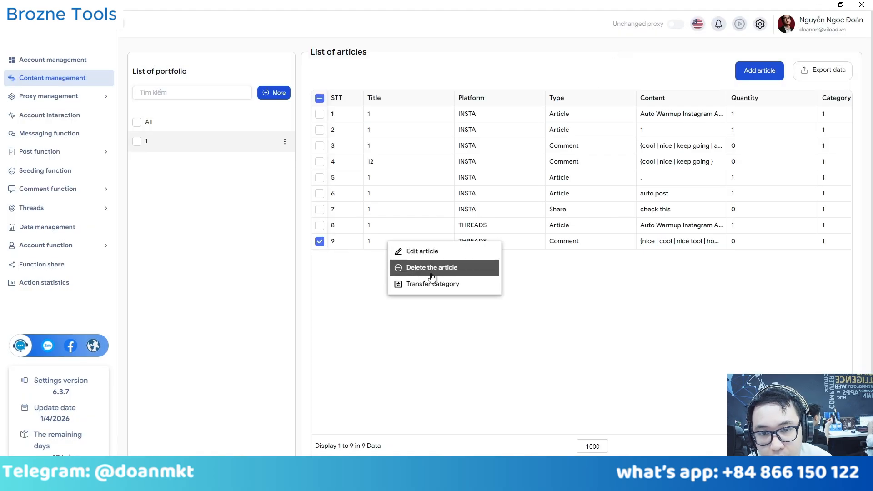
pyautogui.click(446, 258)
pyautogui.rightClick(382, 245)
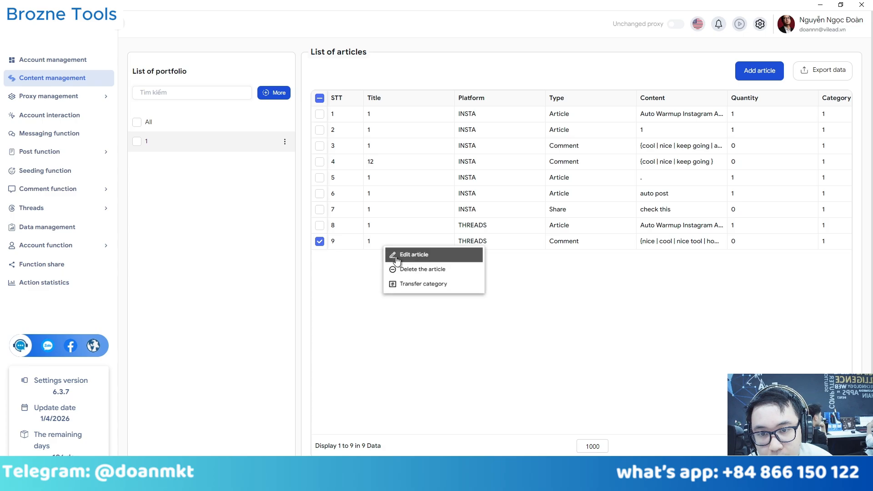
pyautogui.click(409, 256)
pyautogui.scroll(-2, 362, 220)
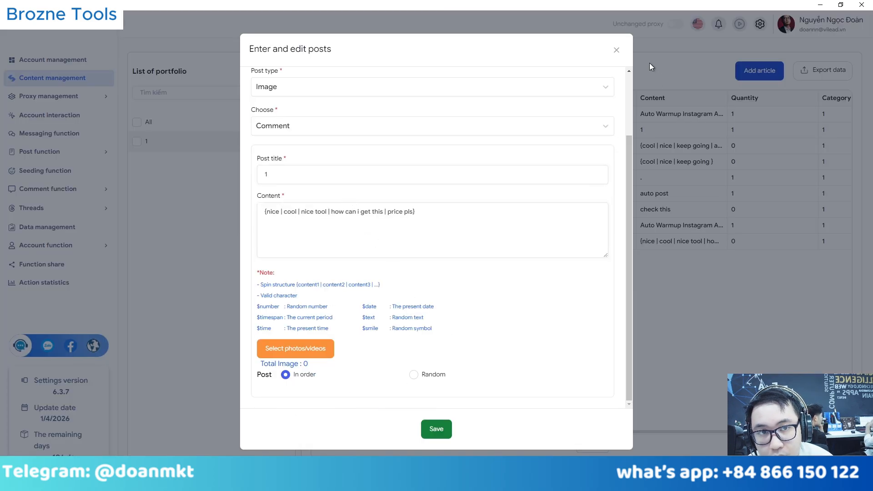
pyautogui.click(617, 49)
pyautogui.click(66, 210)
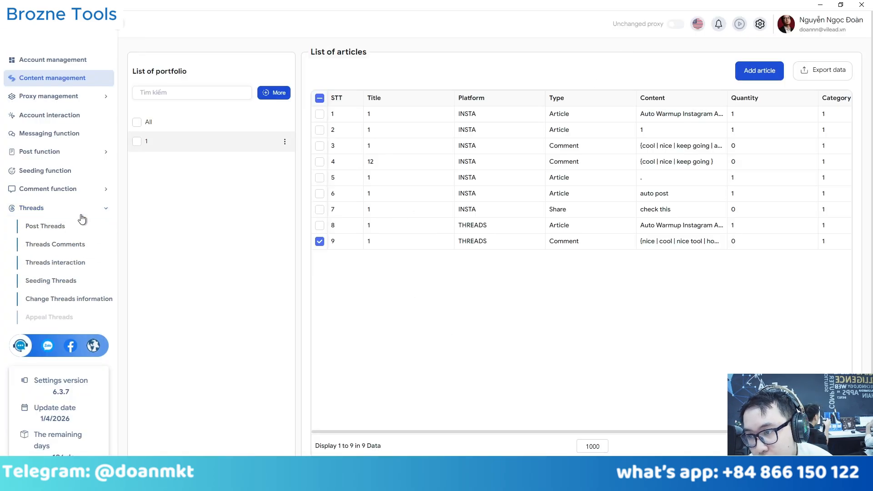
# Open Threads Comments and filter its account list to categories 1 and 2.
pyautogui.scroll(-2, 82, 219)
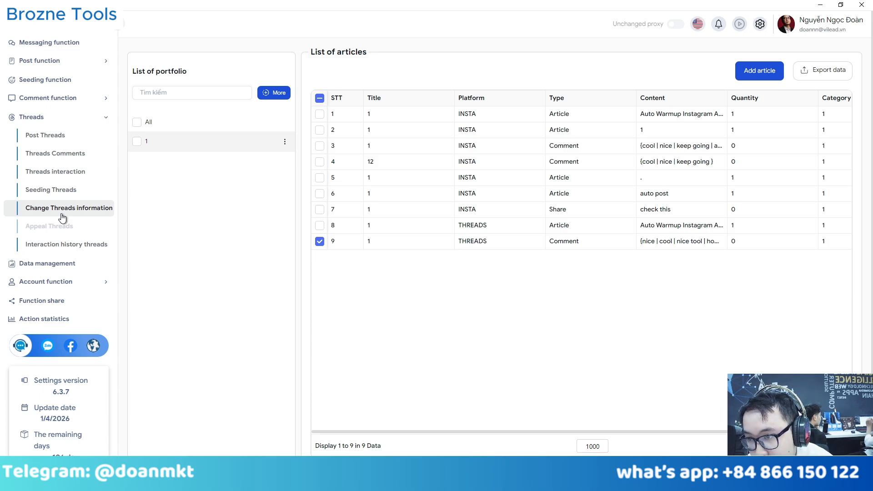
pyautogui.click(59, 159)
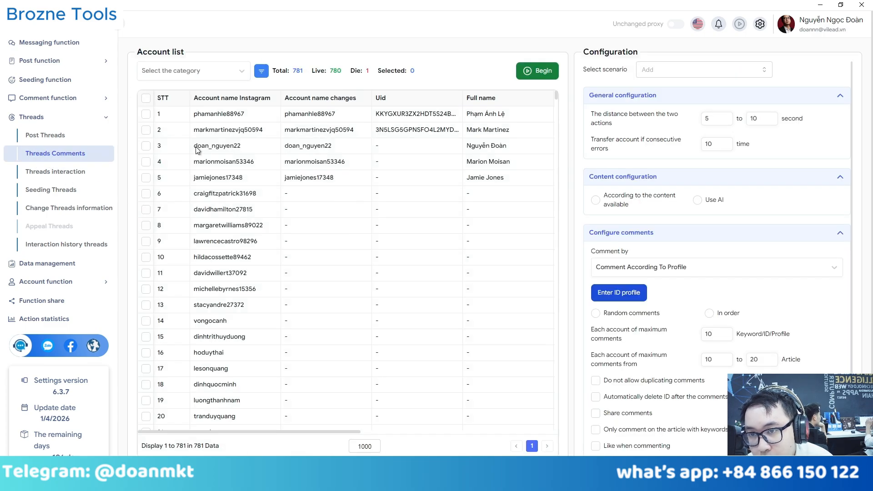
pyautogui.click(168, 71)
pyautogui.click(179, 110)
pyautogui.click(228, 50)
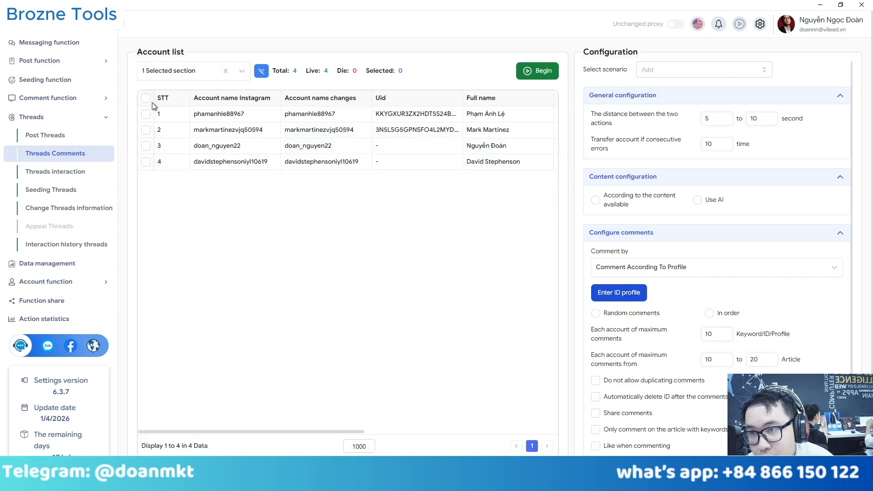
pyautogui.click(178, 70)
pyautogui.click(175, 142)
pyautogui.click(375, 79)
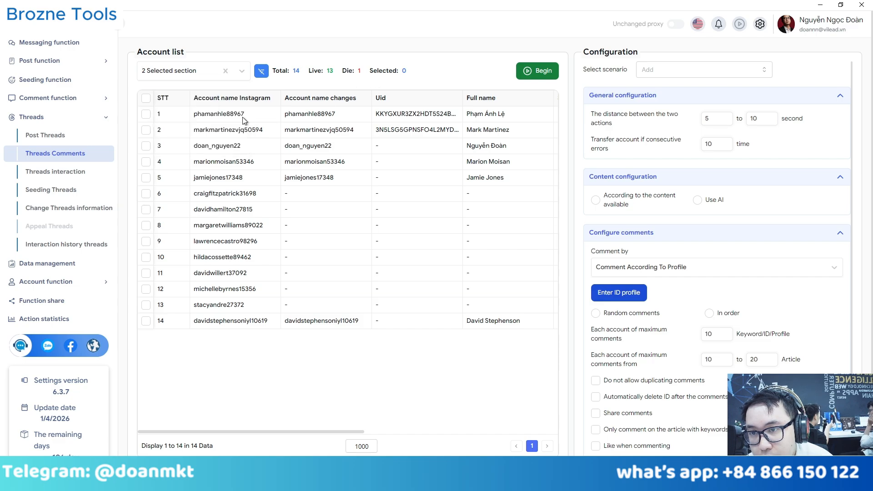
# Select accounts 1, 2, 4, 5 and 14 for the comment task.
pyautogui.click(146, 113)
pyautogui.click(146, 130)
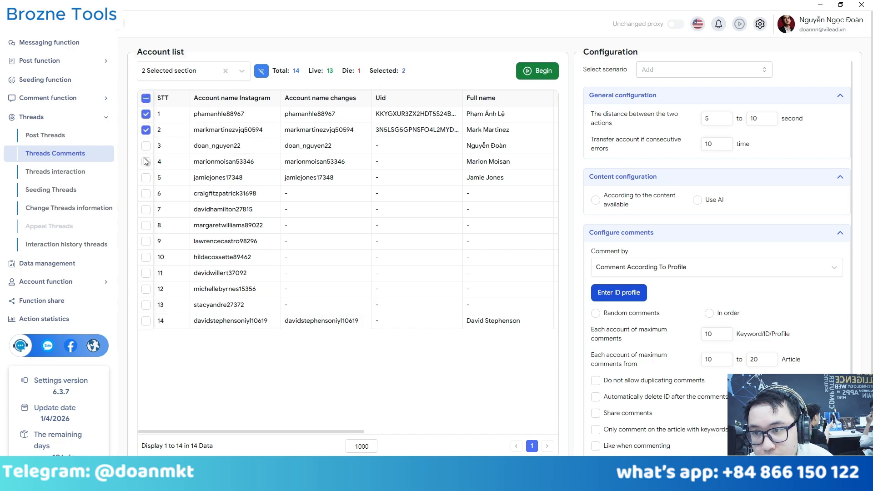
pyautogui.click(146, 162)
pyautogui.click(146, 177)
pyautogui.click(145, 321)
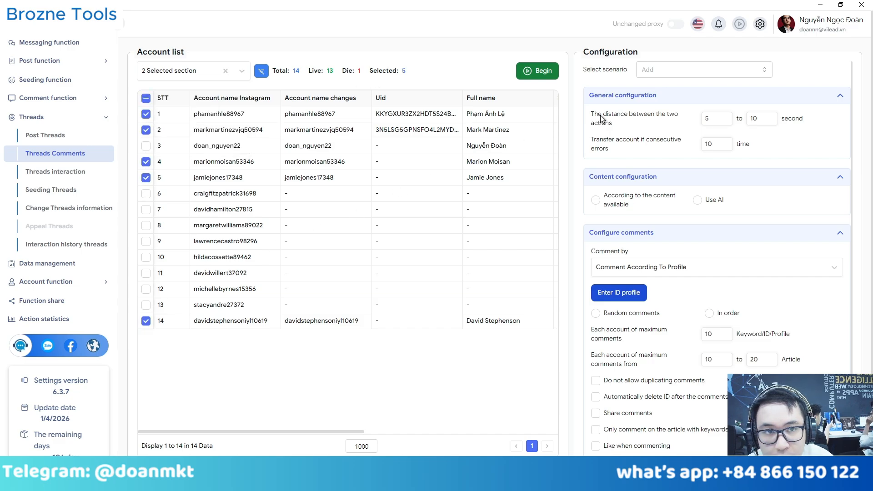
pyautogui.moveTo(712, 118); pyautogui.dragTo(596, 119)
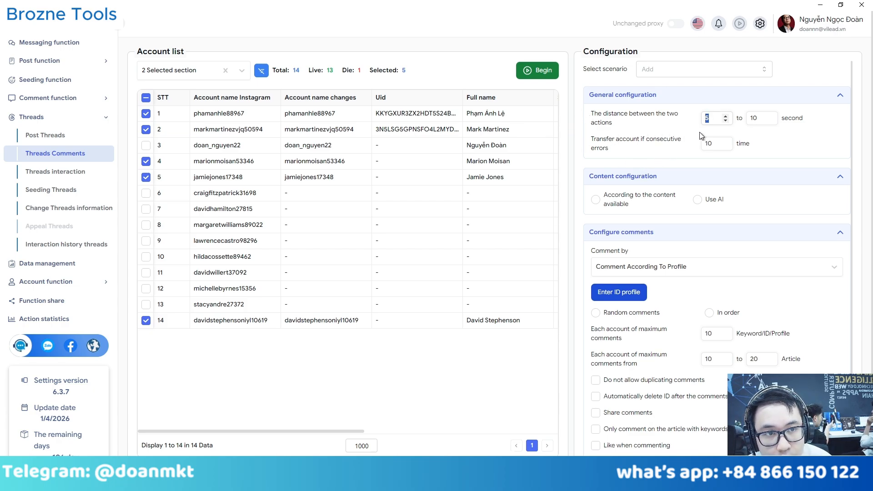
# Set a 10–20 s action gap, use general content row 1 (THREADS comment), and allow duplicates.
pyautogui.write('10')
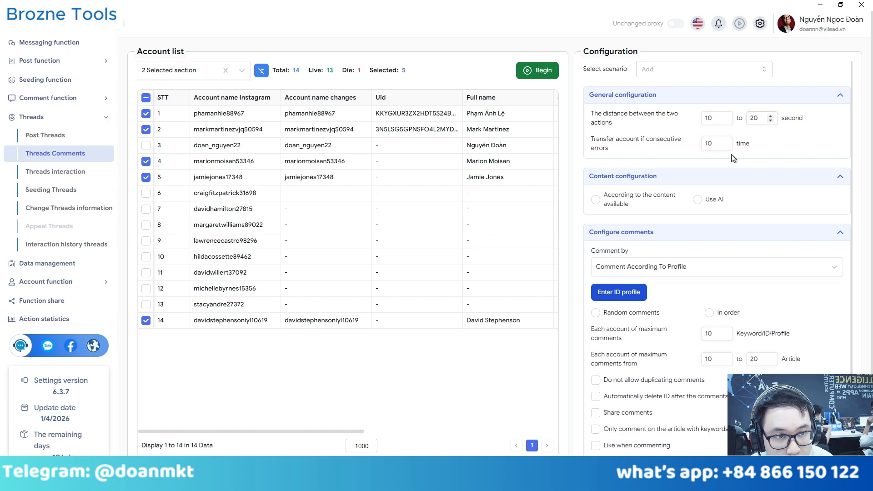
pyautogui.click(605, 200)
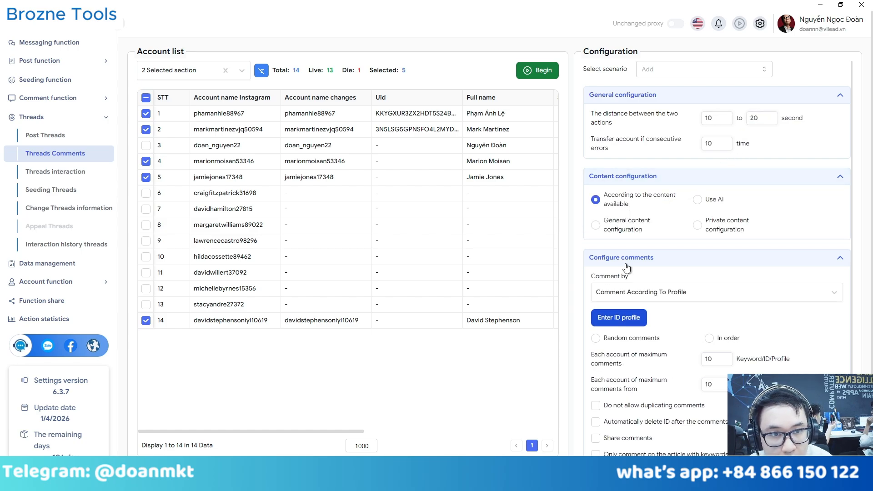
pyautogui.click(614, 230)
pyautogui.click(644, 248)
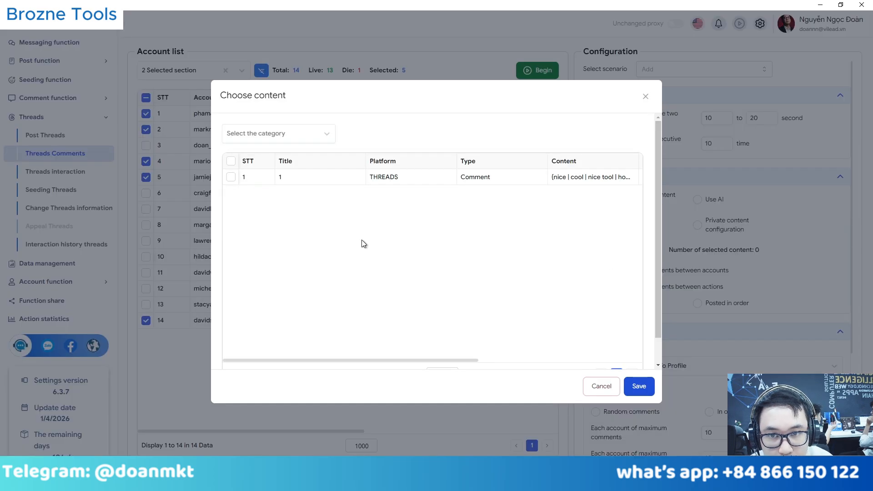
pyautogui.click(231, 177)
pyautogui.click(639, 386)
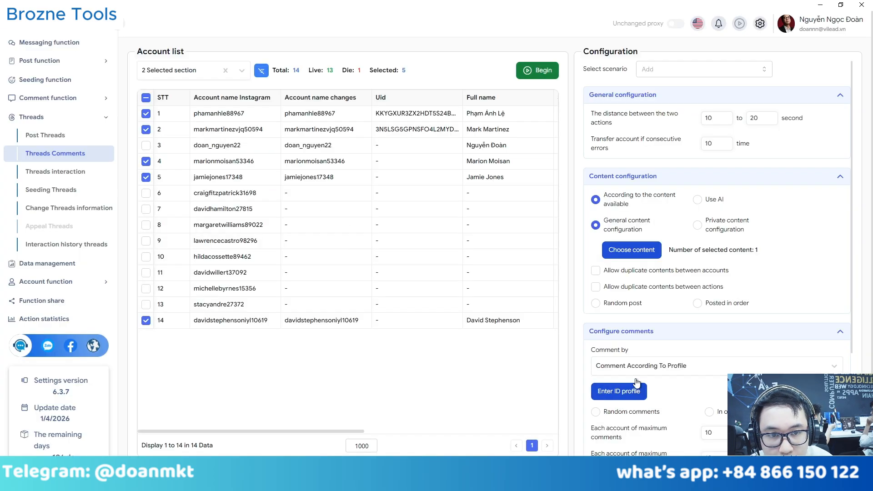
pyautogui.click(595, 270)
pyautogui.click(595, 287)
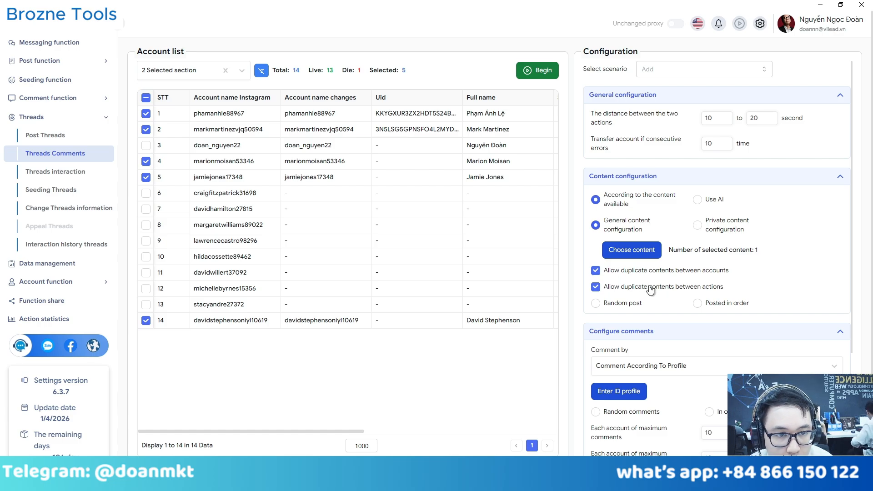
# Try the 'according to profile' comment target and check its empty profile ID box.
pyautogui.scroll(-3, 682, 282)
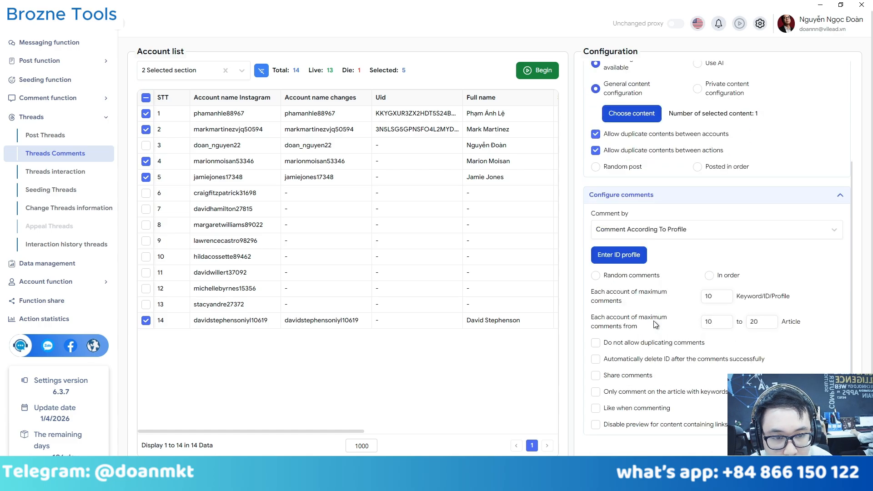
pyautogui.click(618, 228)
pyautogui.click(618, 229)
pyautogui.click(619, 229)
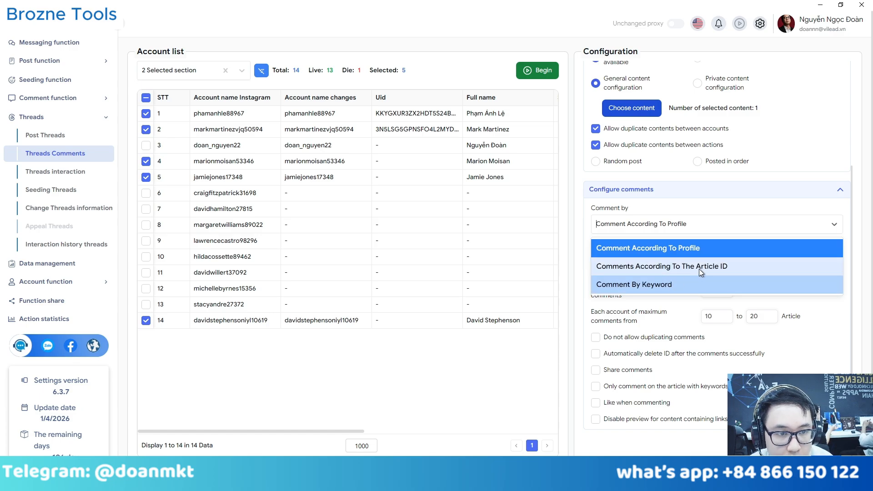
pyautogui.click(660, 247)
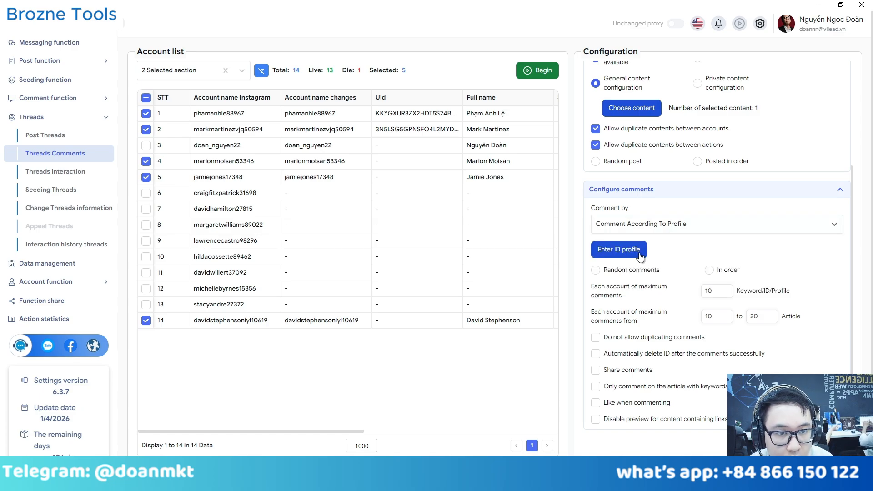
pyautogui.click(629, 255)
pyautogui.click(616, 158)
# Compare article ID and keyword targets, settling on 'Comments According To The Article ID'.
pyautogui.click(614, 223)
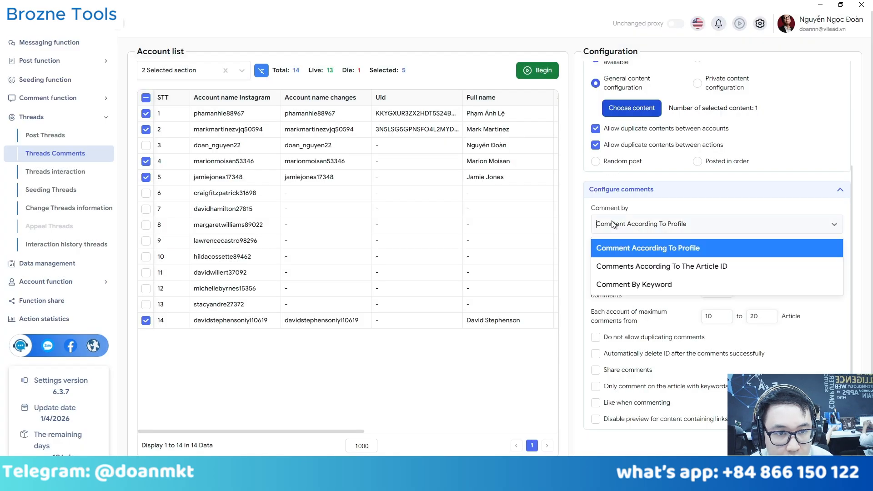
pyautogui.click(636, 269)
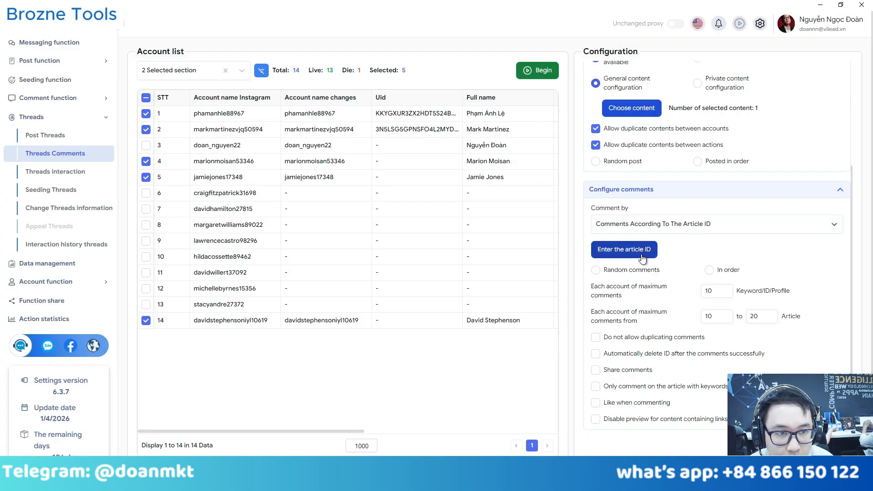
pyautogui.click(643, 258)
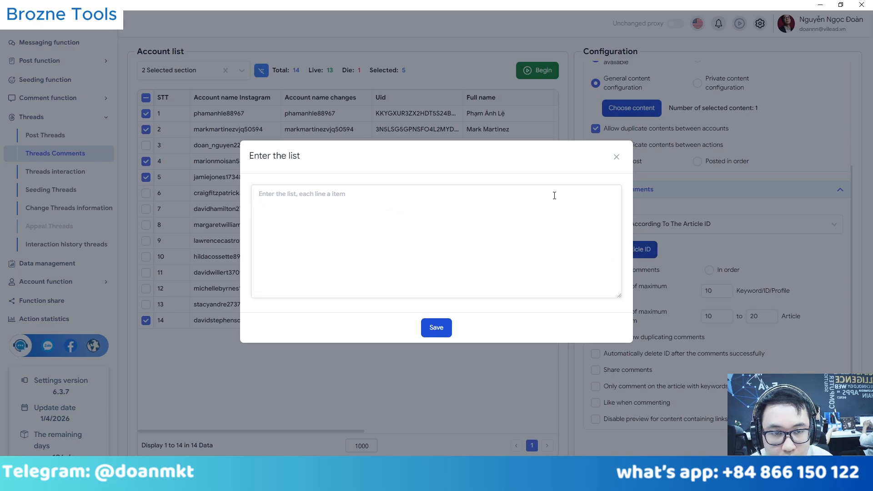
pyautogui.click(616, 157)
pyautogui.click(631, 225)
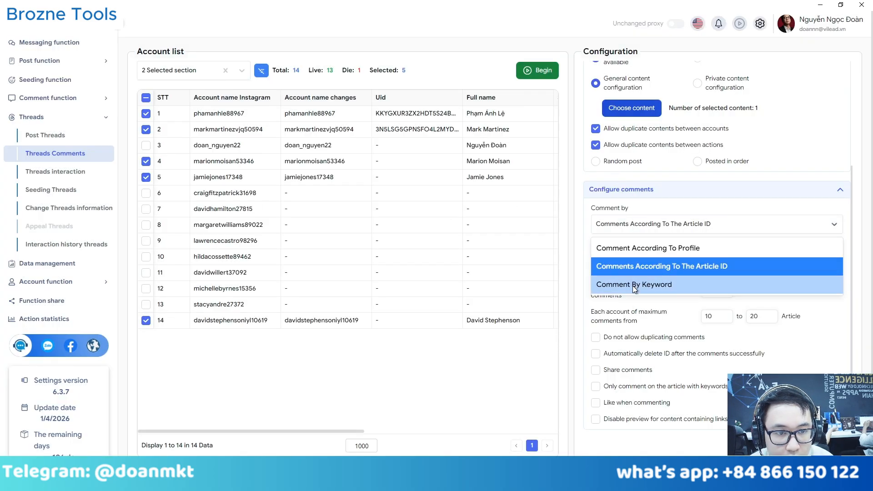
pyautogui.click(634, 286)
pyautogui.click(611, 254)
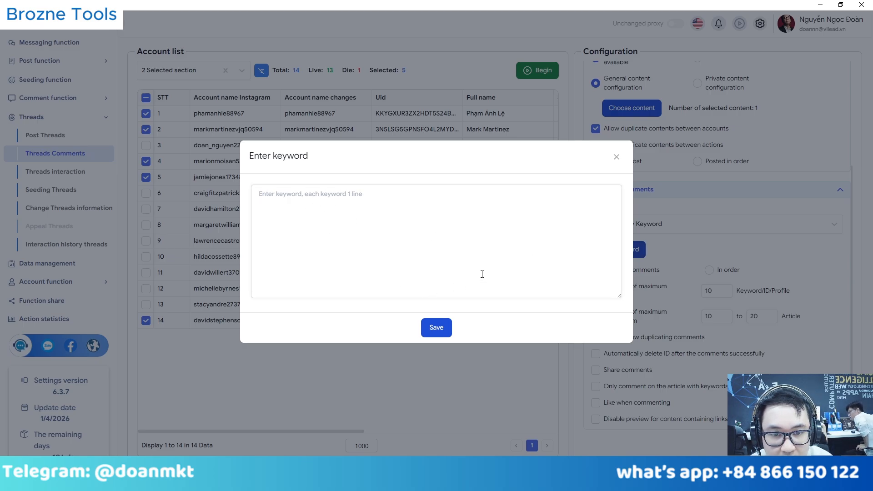
pyautogui.click(616, 157)
pyautogui.click(620, 226)
pyautogui.click(618, 265)
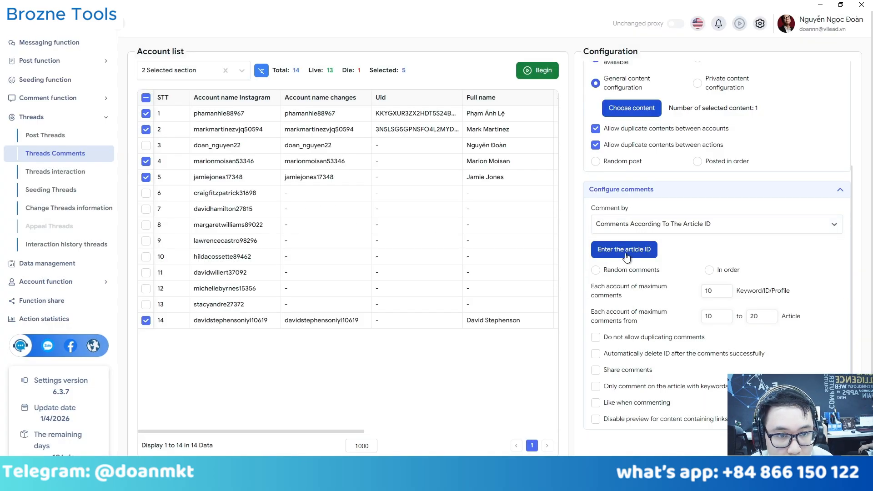
pyautogui.click(623, 249)
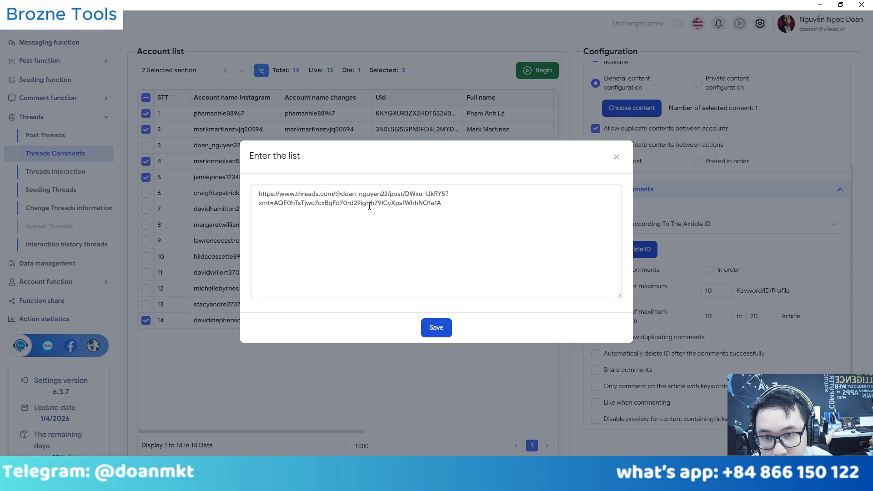
# Save the copied Threads post link as the article ID and choose random comments.
pyautogui.click(436, 327)
pyautogui.click(637, 272)
# Set maximum comments to 1 and the article range to 1 to 1.
pyautogui.moveTo(715, 291); pyautogui.dragTo(670, 310)
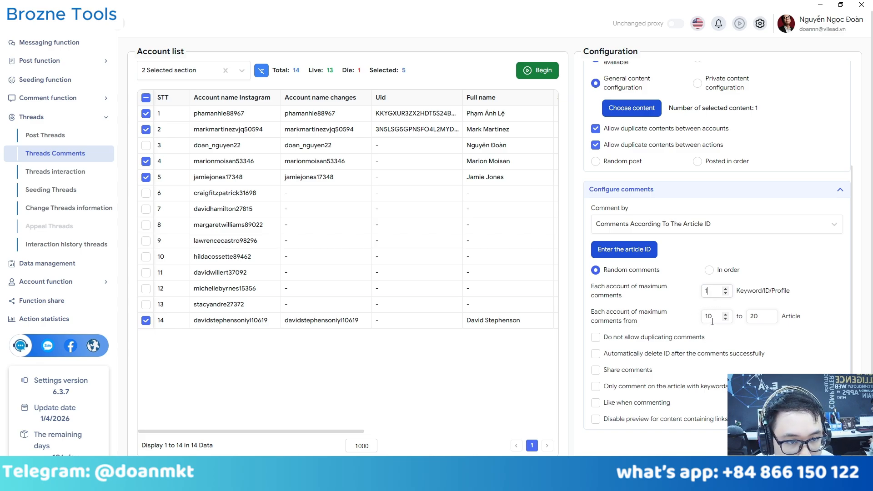
pyautogui.moveTo(714, 321); pyautogui.dragTo(668, 322)
pyautogui.write('1')
pyautogui.press('Tab')
pyautogui.write('1')
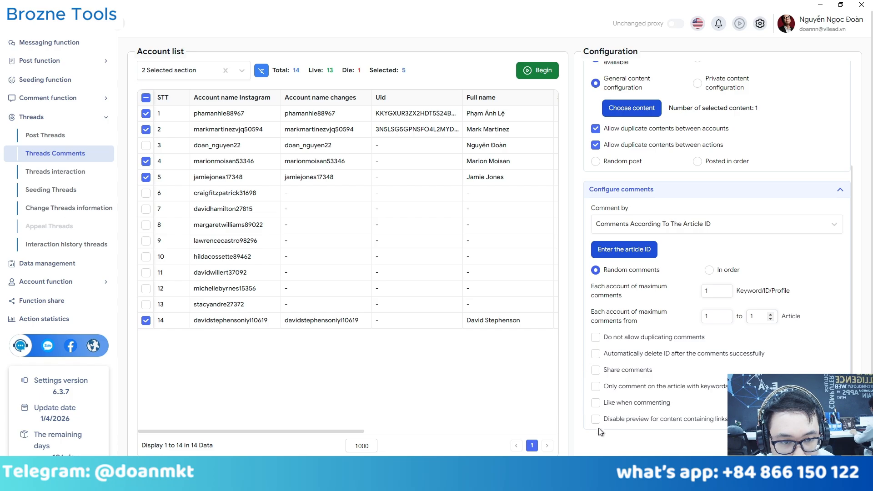
pyautogui.click(607, 342)
# Switch off duplicate blocking, auto-delete ID, sharing, keyword-only and liking comment options.
pyautogui.click(615, 345)
pyautogui.click(615, 356)
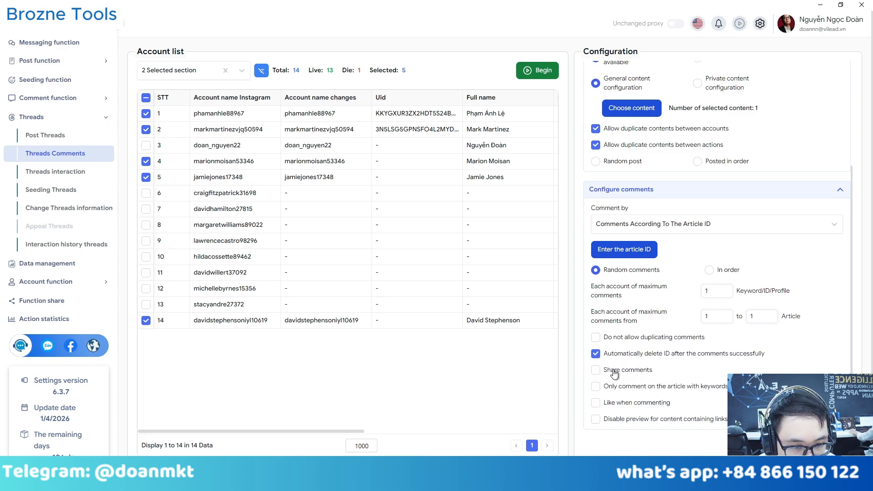
pyautogui.click(615, 372)
pyautogui.click(608, 374)
pyautogui.click(614, 390)
pyautogui.scroll(-2, 650, 391)
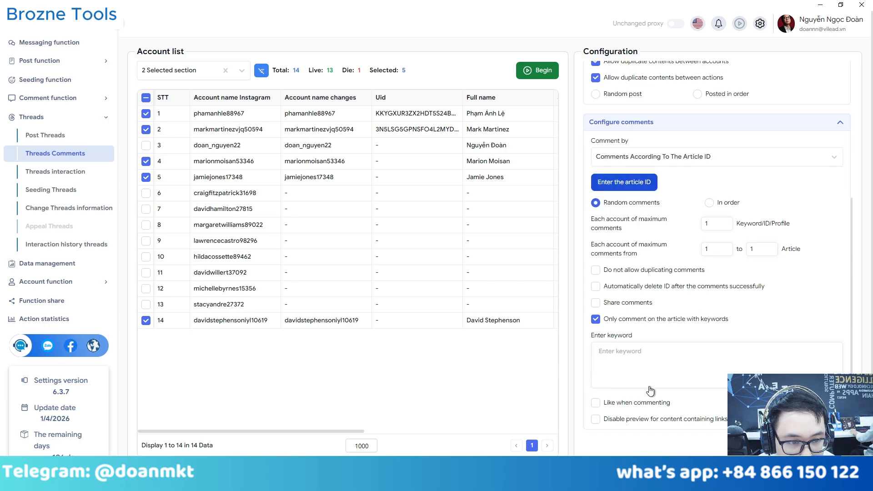
pyautogui.click(605, 321)
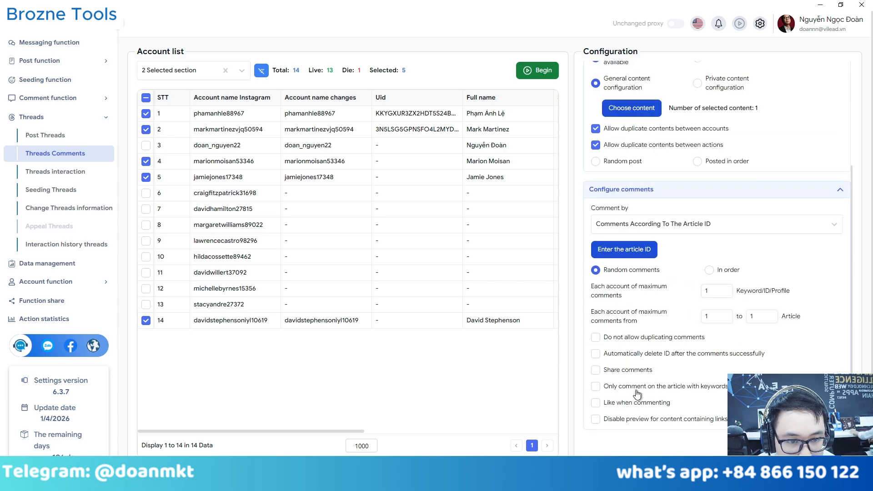
pyautogui.click(598, 404)
pyautogui.click(598, 404)
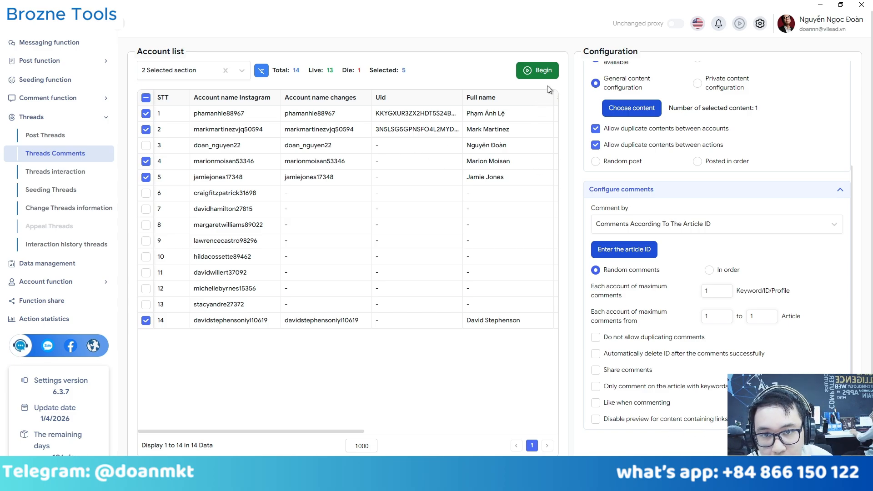
# Run the comment job for the five selected accounts, then scroll right to check Status, Result and System diary.
pyautogui.click(543, 73)
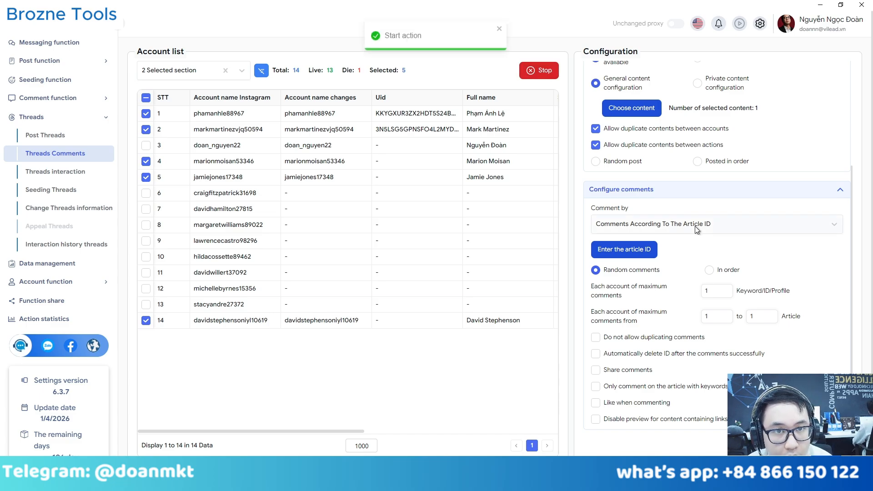
pyautogui.scroll(3, 726, 201)
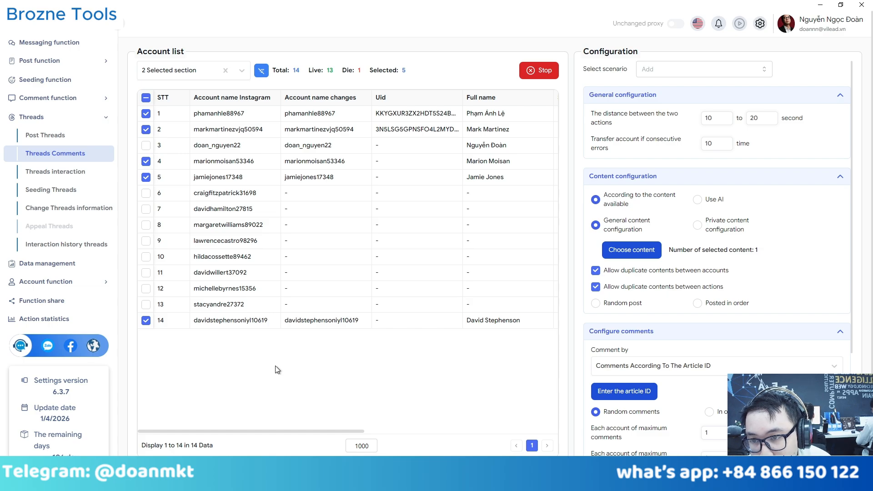
pyautogui.moveTo(297, 432); pyautogui.dragTo(492, 428)
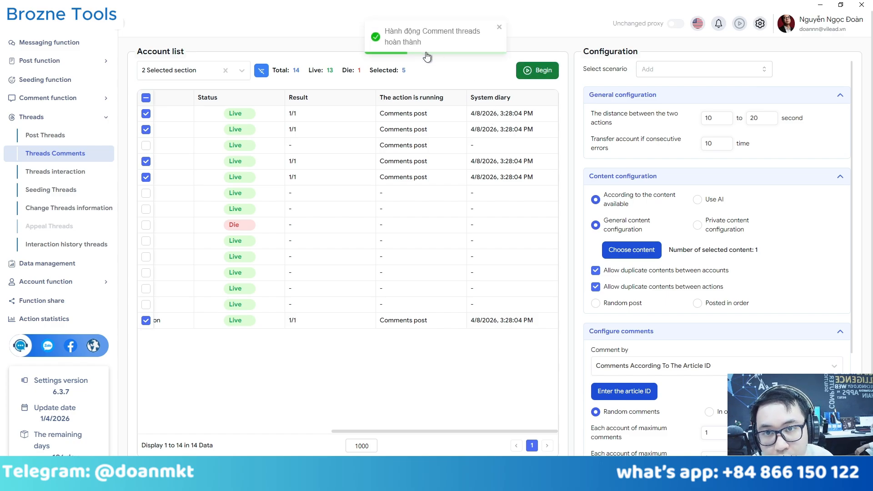
# In Account management, filter the list to show only portfolio 1's accounts.
pyautogui.scroll(3, 97, 52)
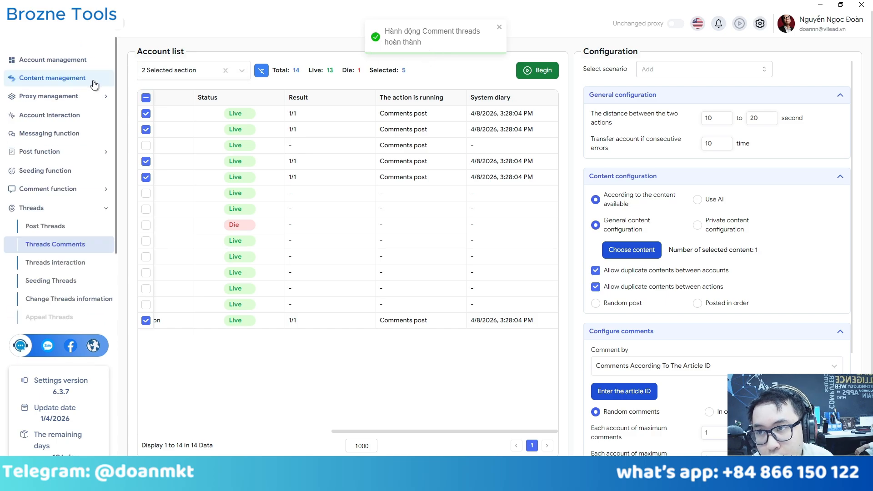
pyautogui.click(87, 60)
pyautogui.click(137, 212)
# Log the third account in the list into a browser via its right-click Log in account action.
pyautogui.click(320, 162)
pyautogui.rightClick(389, 164)
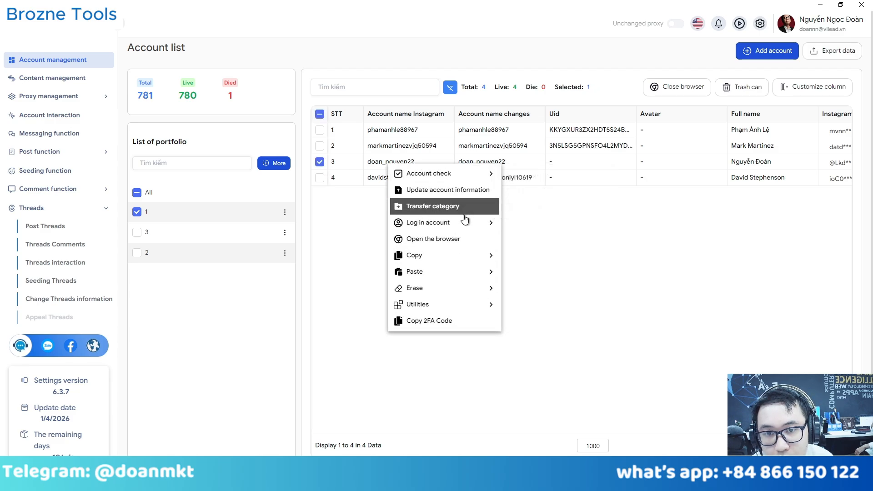
pyautogui.moveTo(473, 223)
pyautogui.click(559, 273)
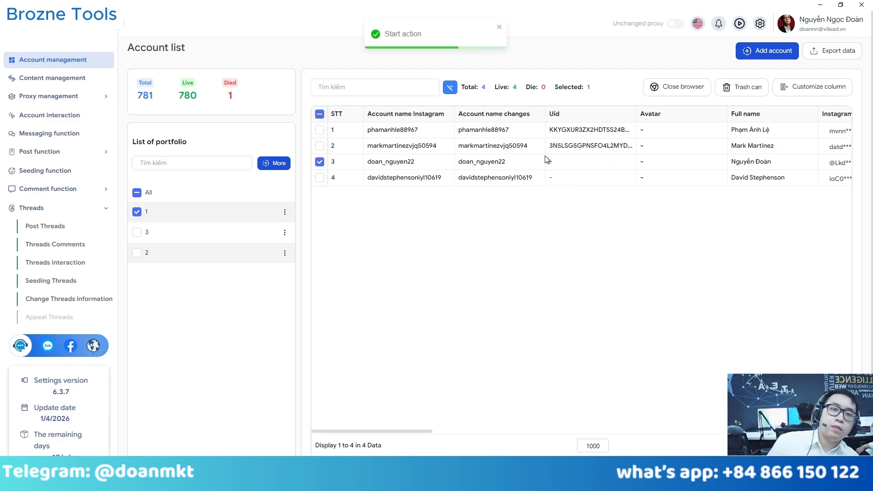